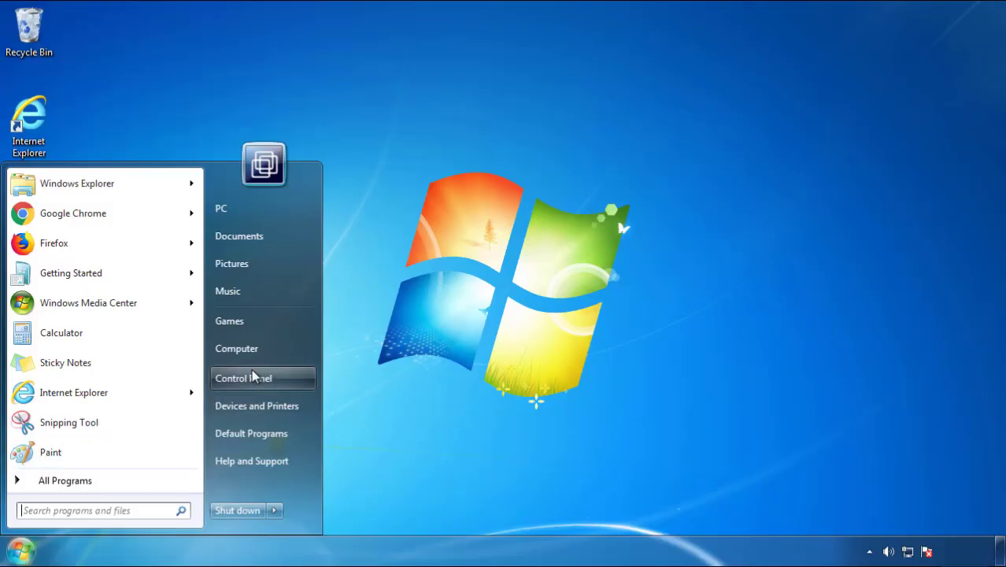
- Open the list of installed programs in Control Panel and sort it by installation date, newest first
click(252, 376)
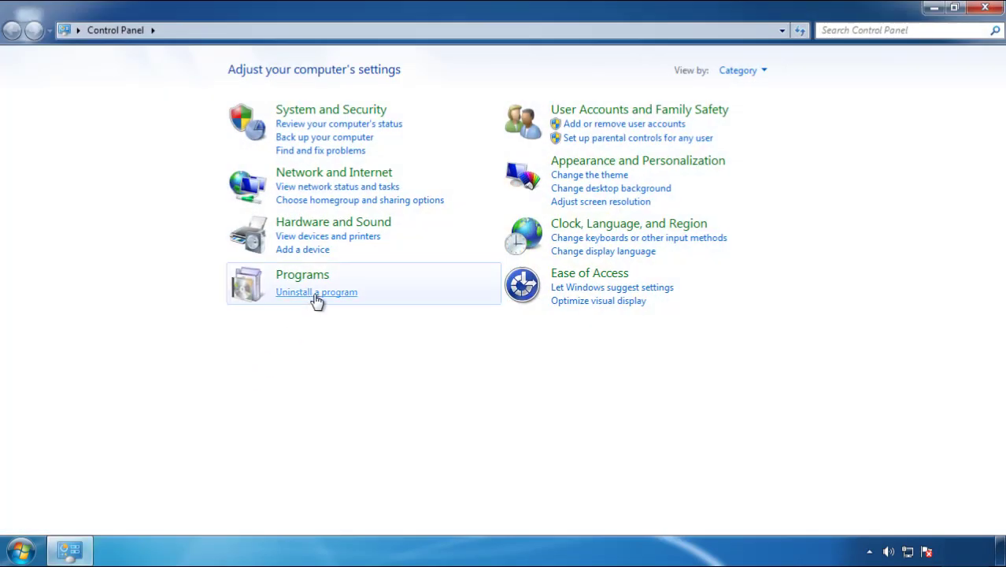
click(316, 298)
click(591, 149)
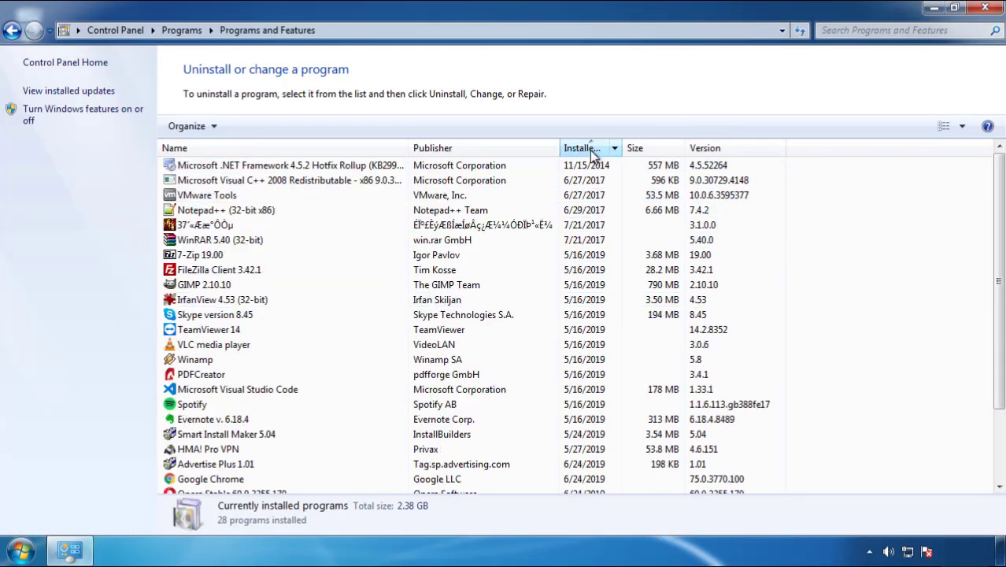
click(589, 150)
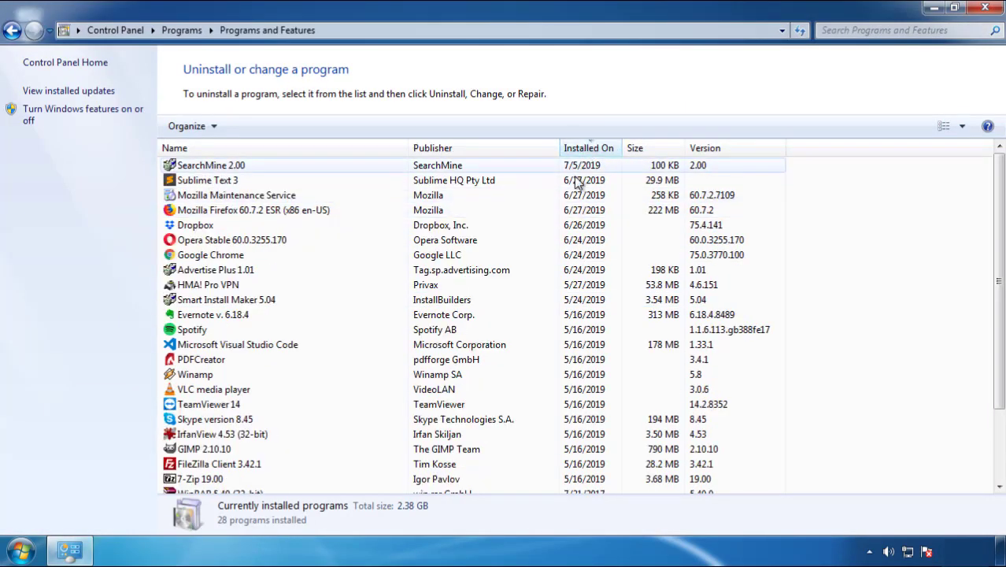
- Uninstall SearchMine 2.00 and close the installed programs window
click(213, 167)
click(251, 126)
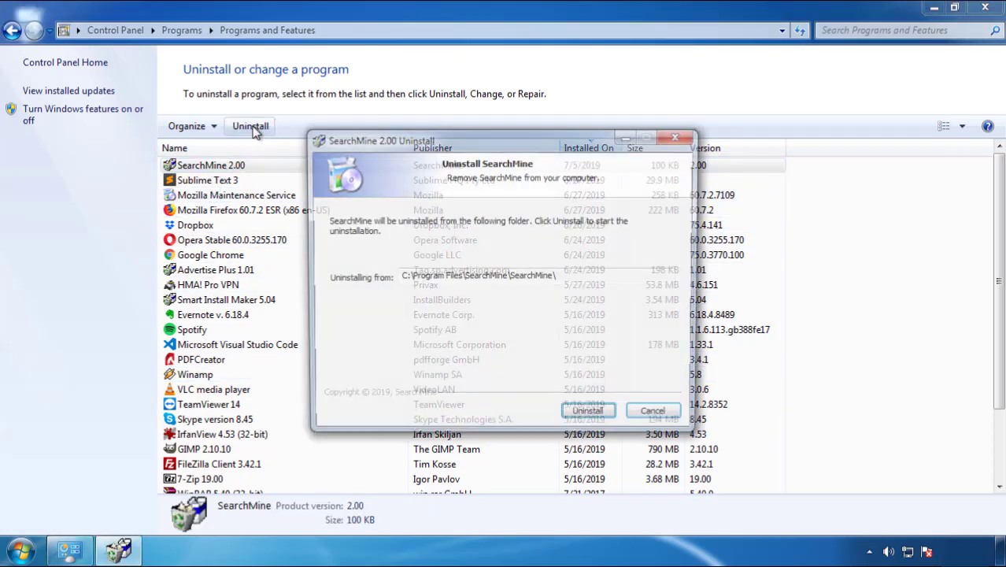
click(585, 416)
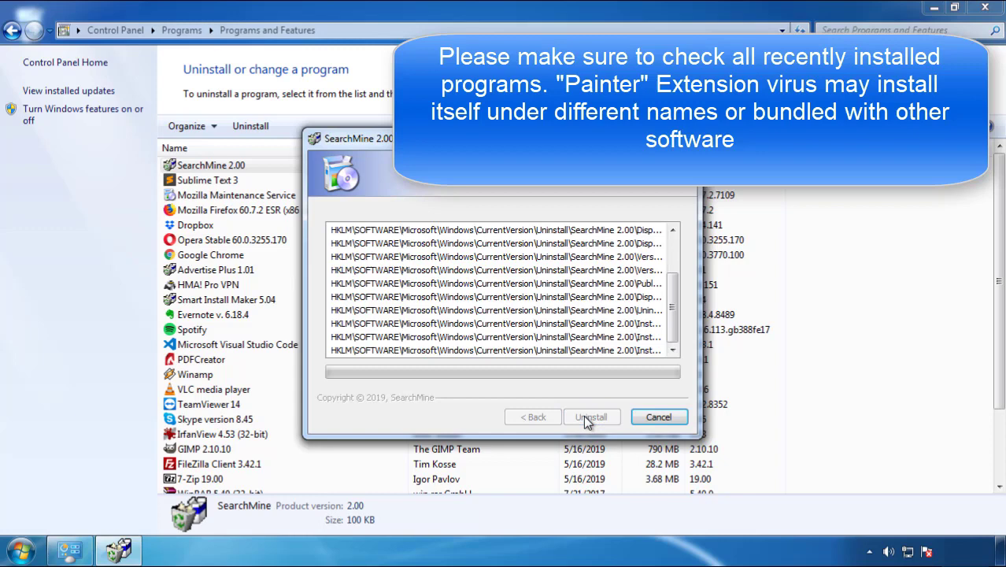
click(585, 416)
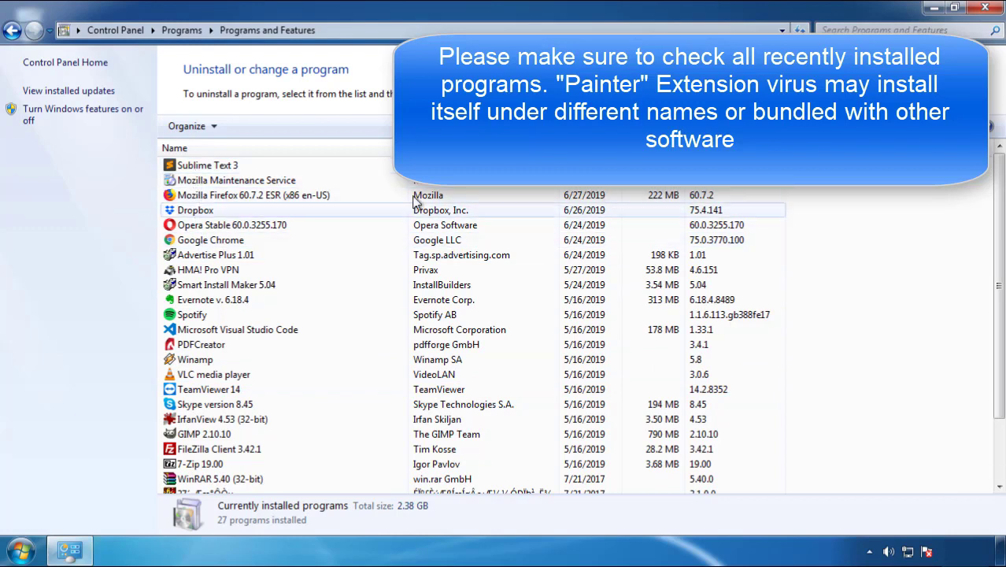
click(986, 10)
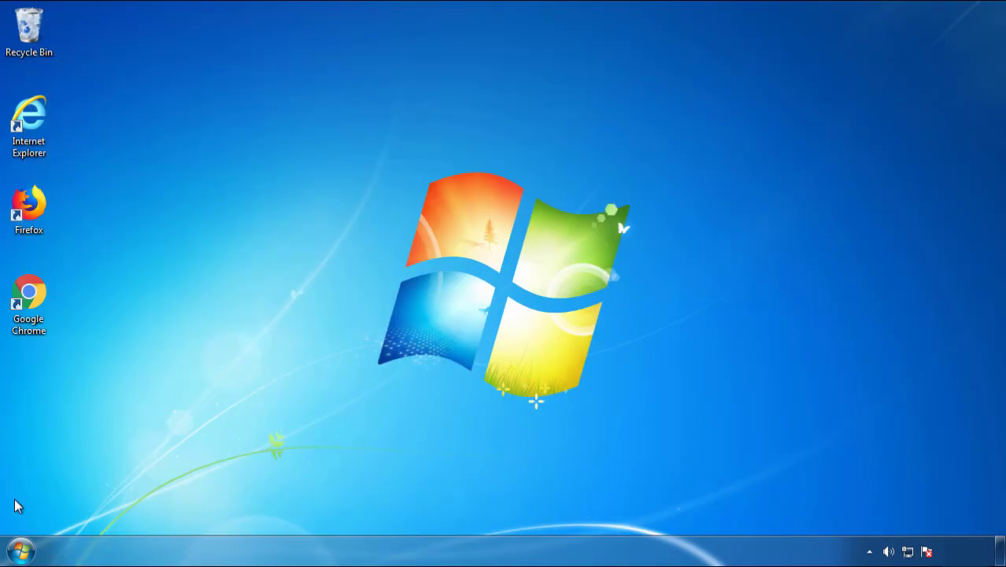
- Restart the computer and boot Windows 7 into Safe Mode from the Advanced Boot Options
click(19, 550)
click(272, 512)
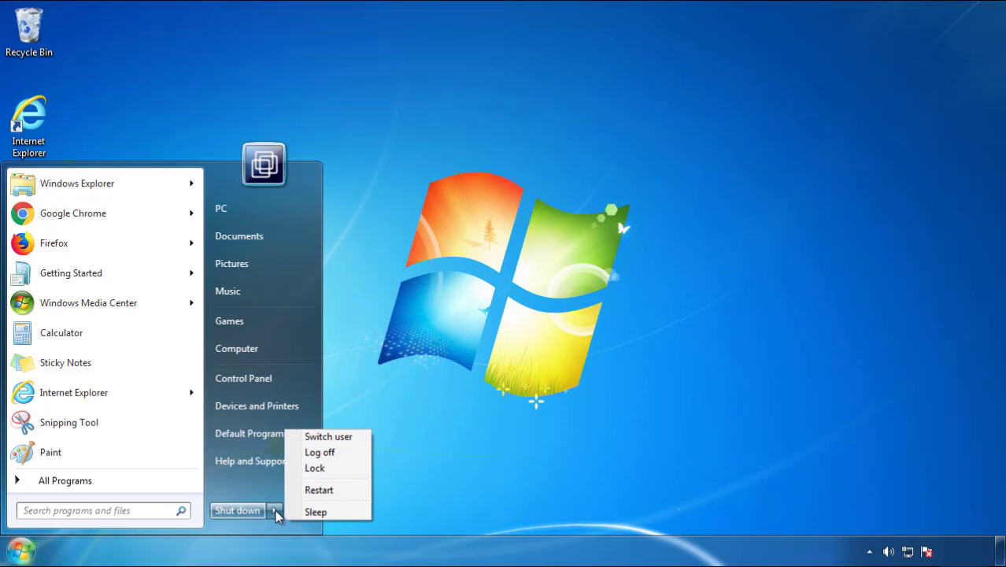
click(519, 469)
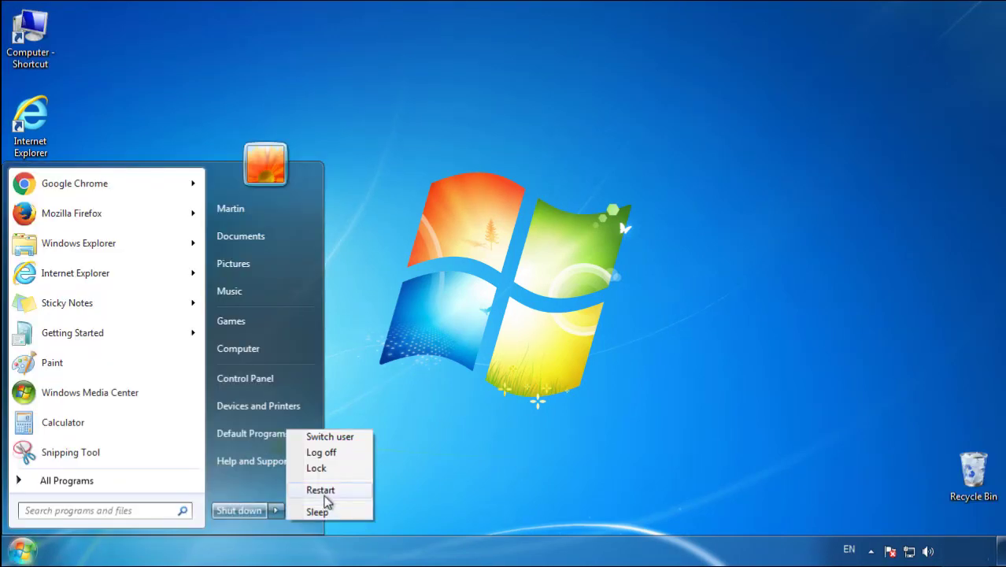
click(323, 492)
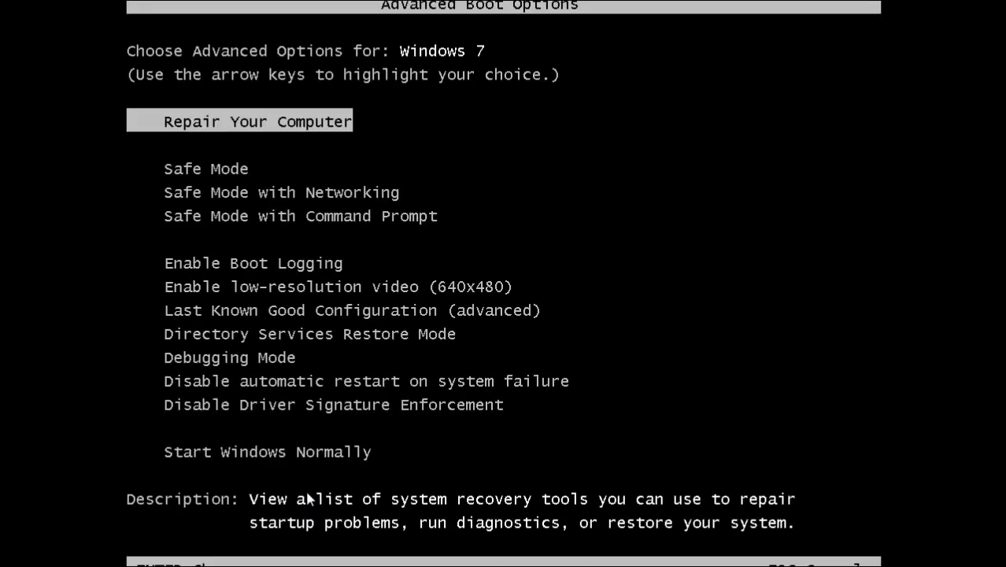
key(Down)
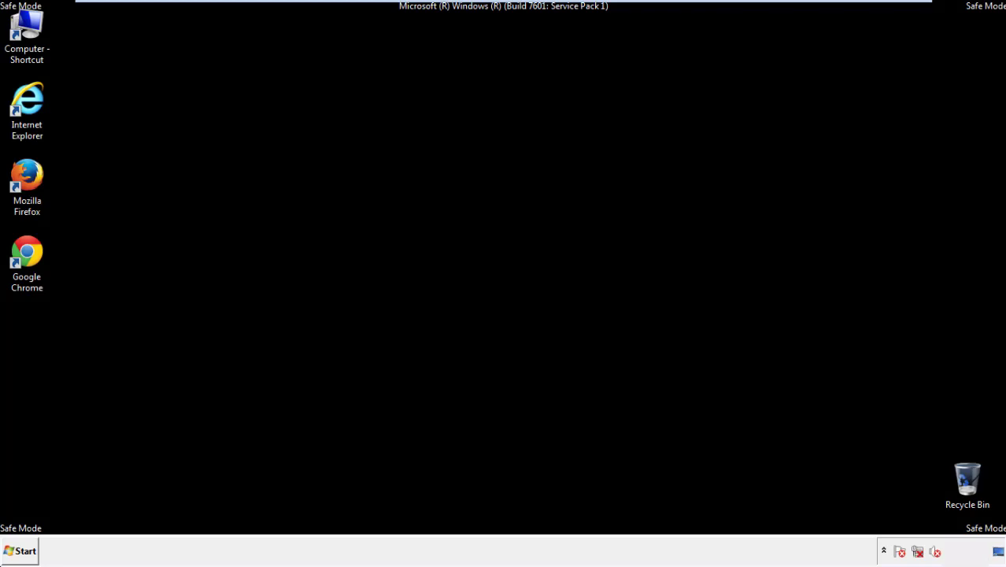
- Open Mozilla Firefox and decline making it the default browser
double_click(36, 182)
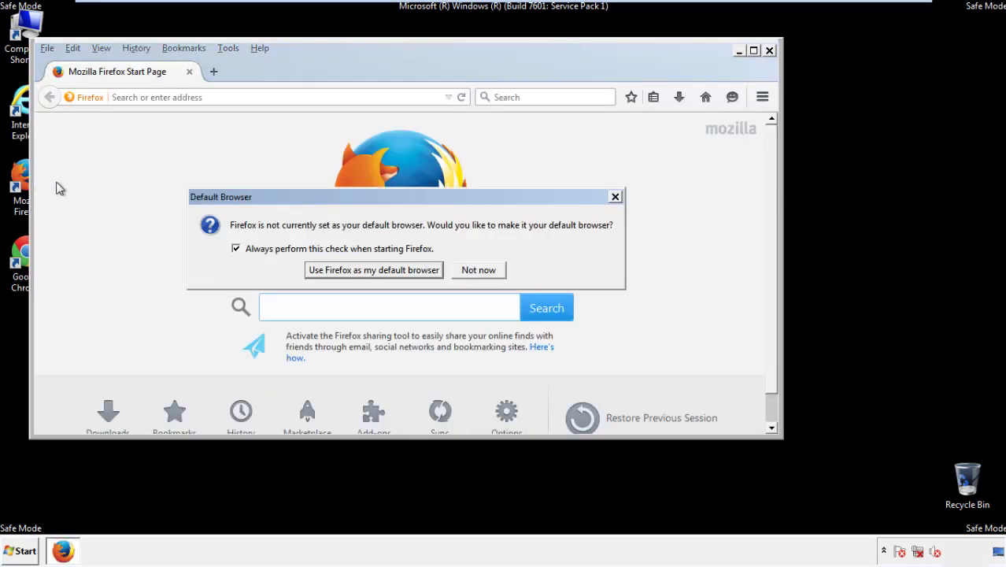
click(488, 270)
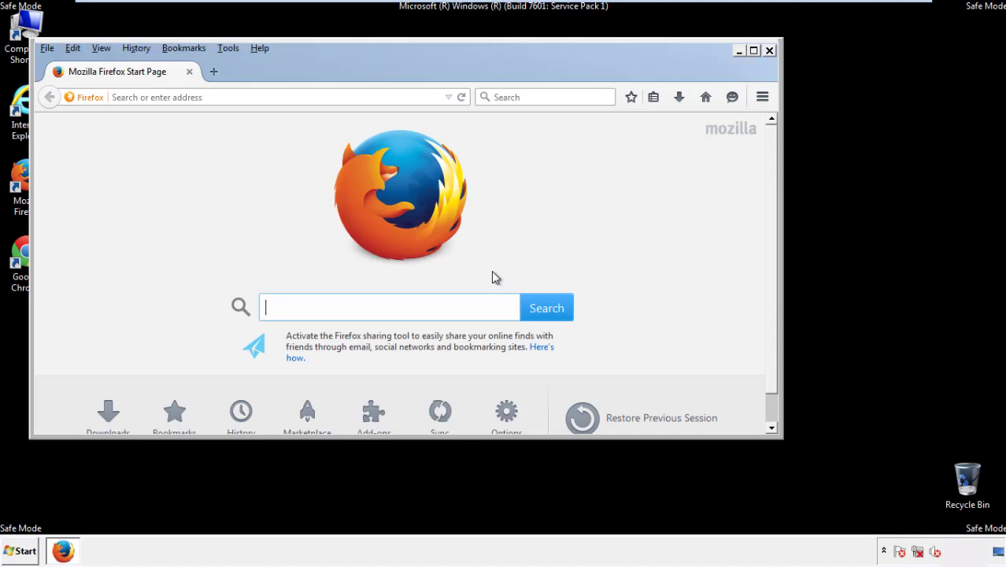
- Hide the Firefox menu bar and show it again
right_click(307, 70)
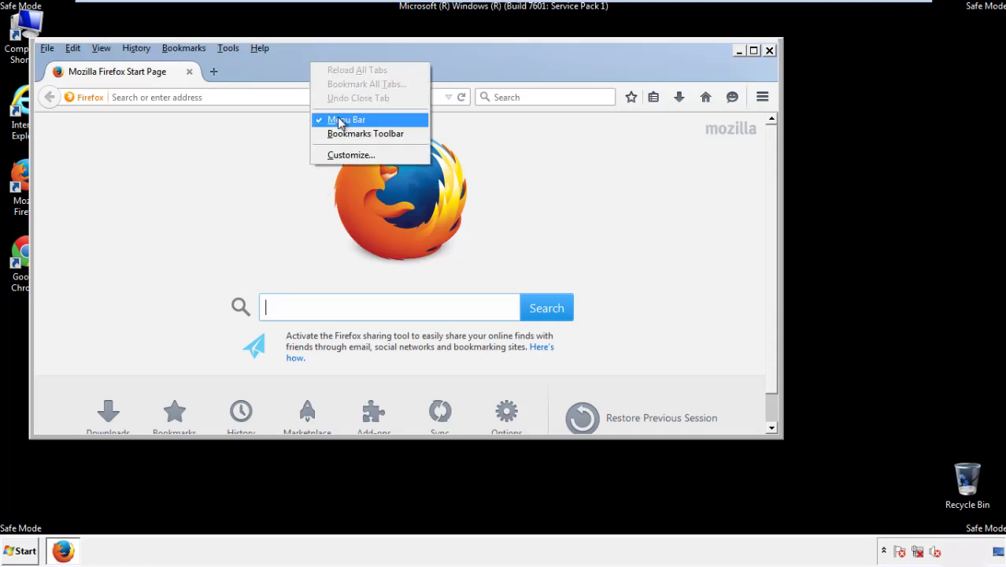
click(336, 119)
right_click(317, 67)
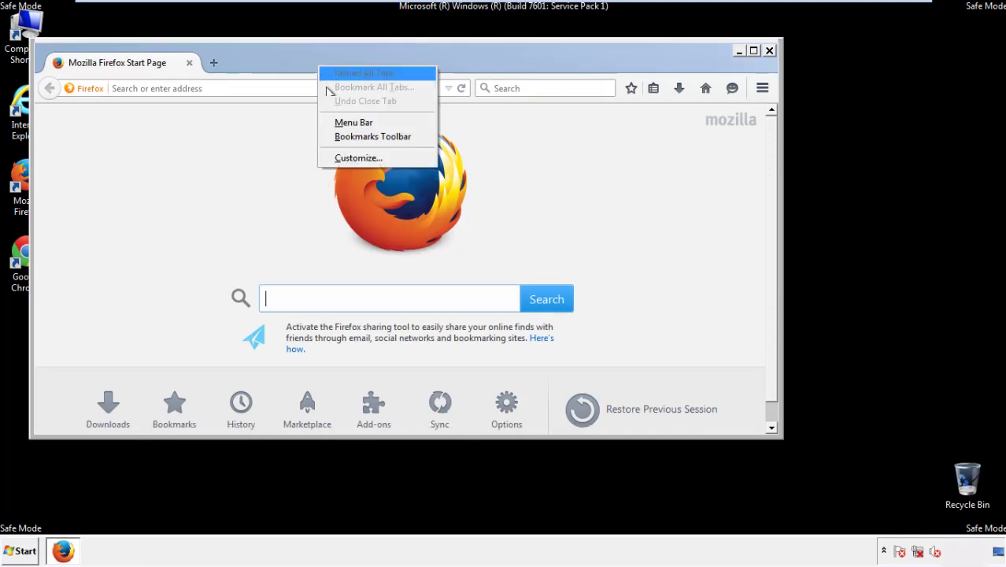
click(339, 124)
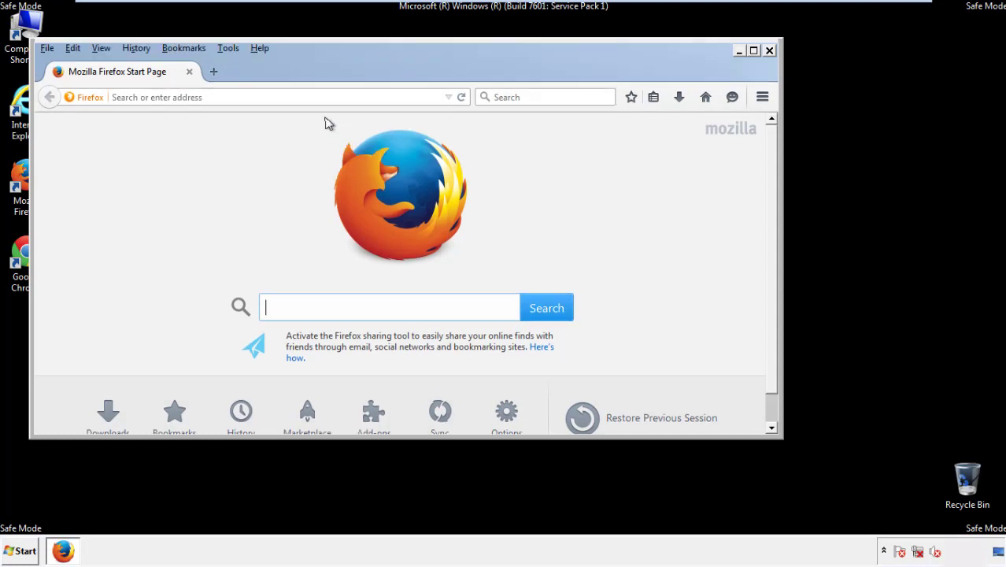
- Clear the recent history in Firefox for the time range Everything, keeping all available data categories selected
click(142, 50)
click(152, 79)
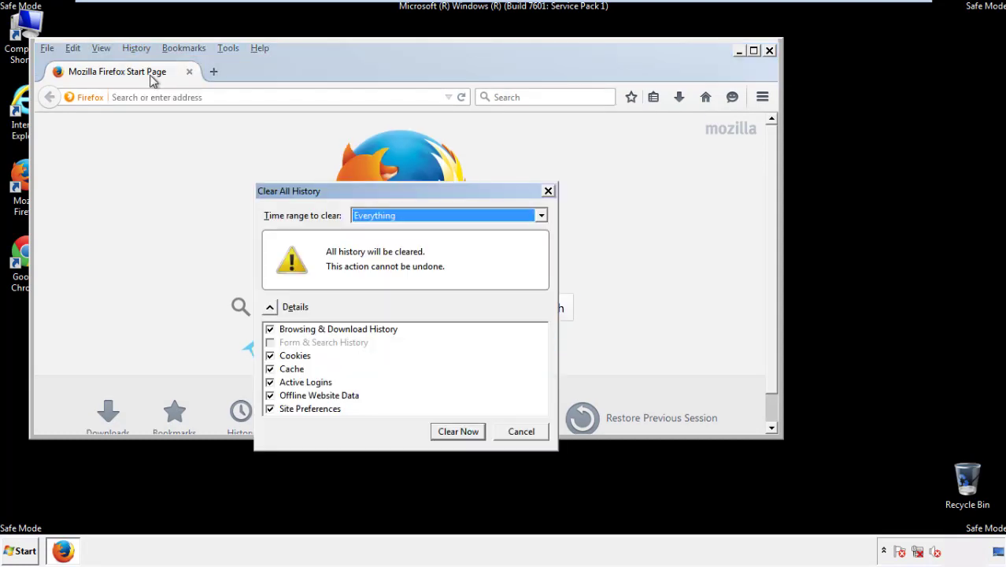
click(374, 220)
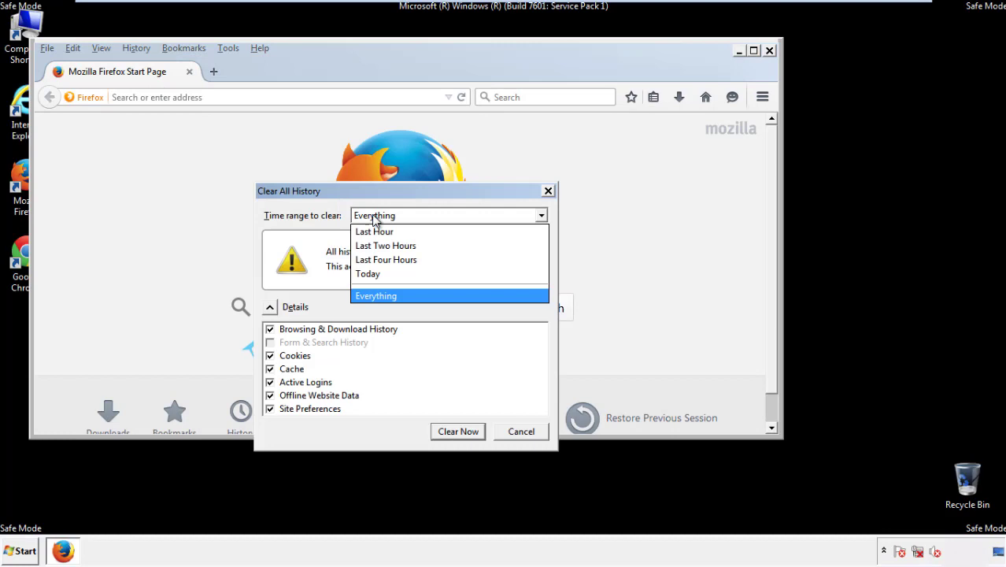
click(377, 295)
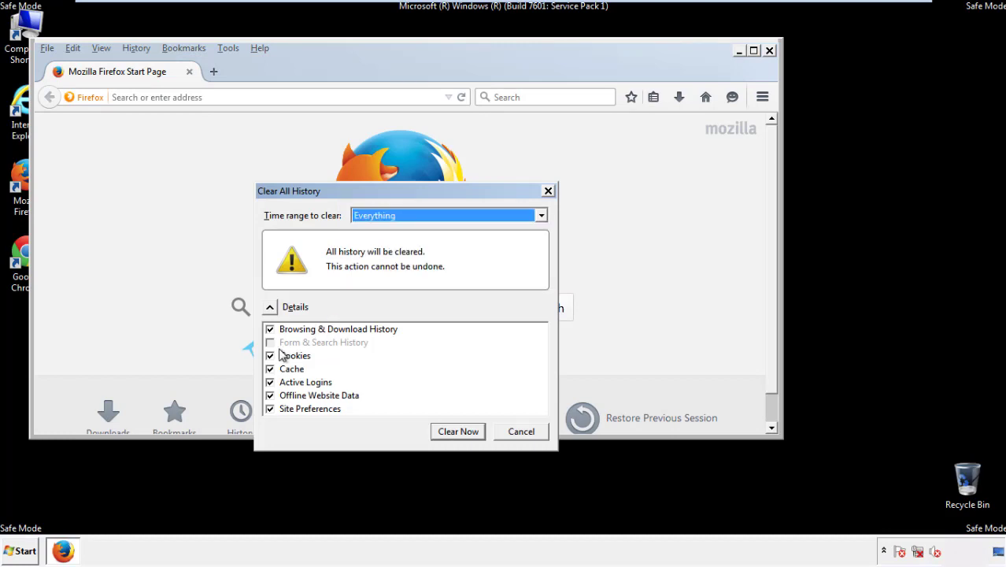
click(269, 395)
click(269, 395)
click(270, 409)
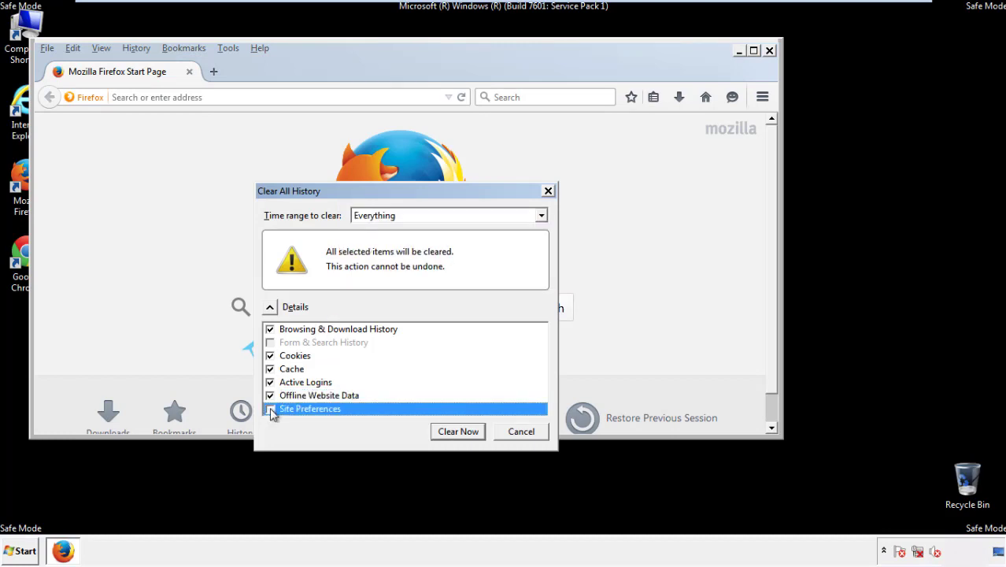
click(270, 408)
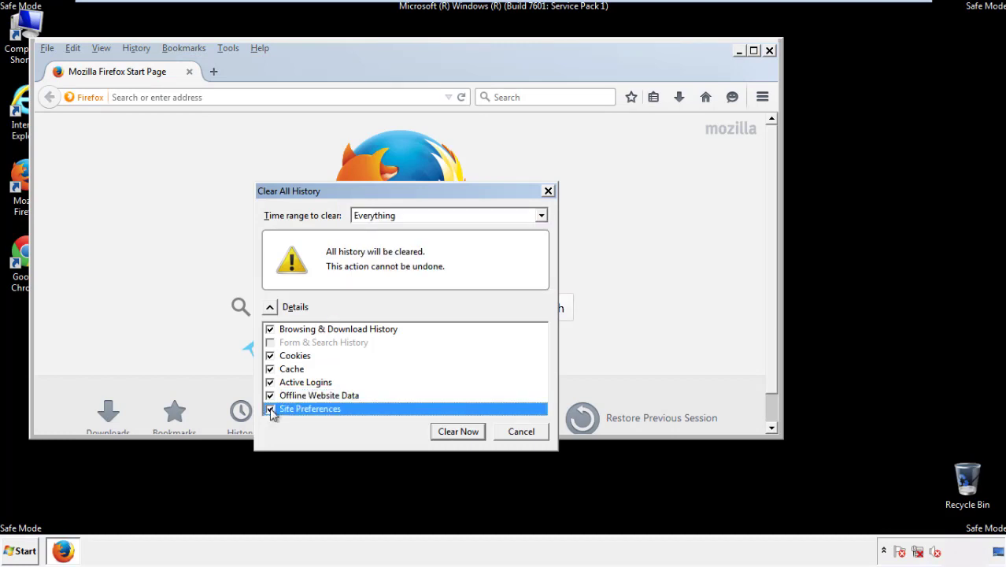
click(457, 433)
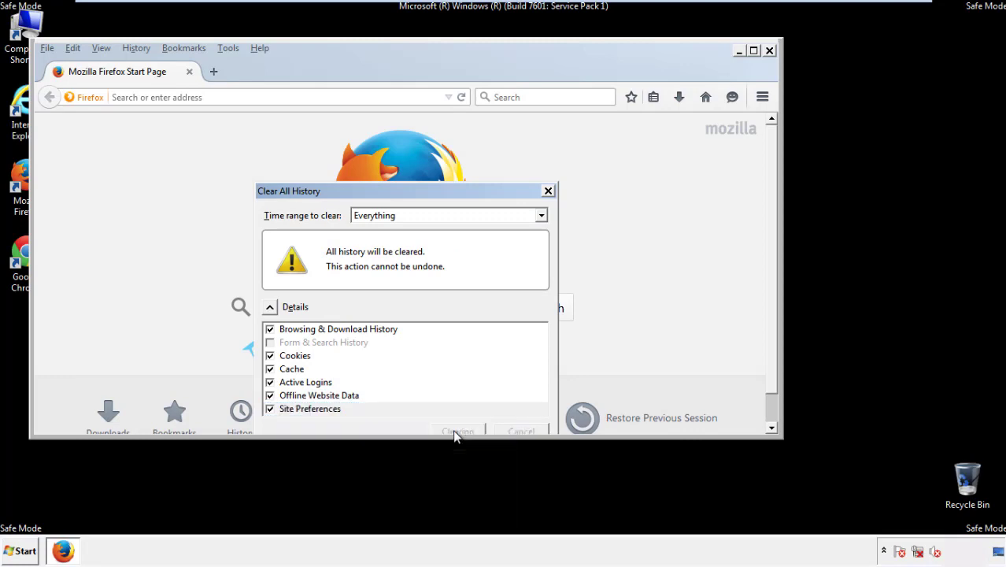
- Refresh Firefox from its Troubleshooting Information page, then close the browser without making it the default
click(259, 47)
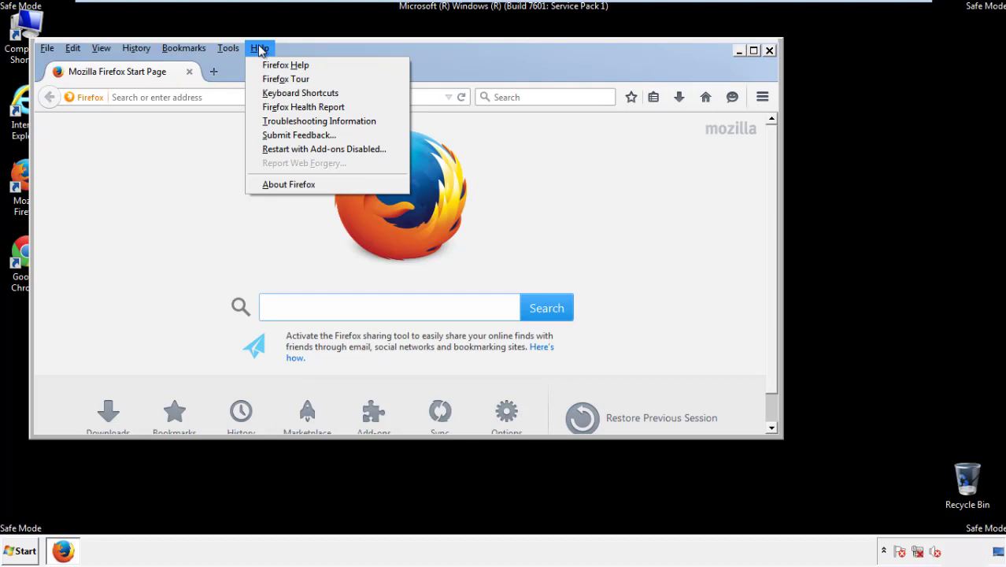
click(291, 121)
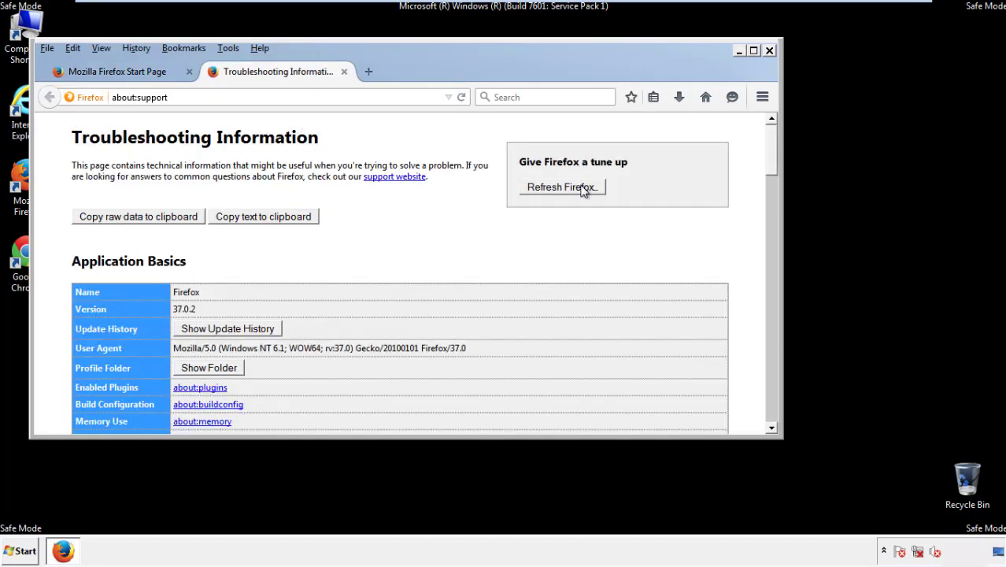
click(584, 189)
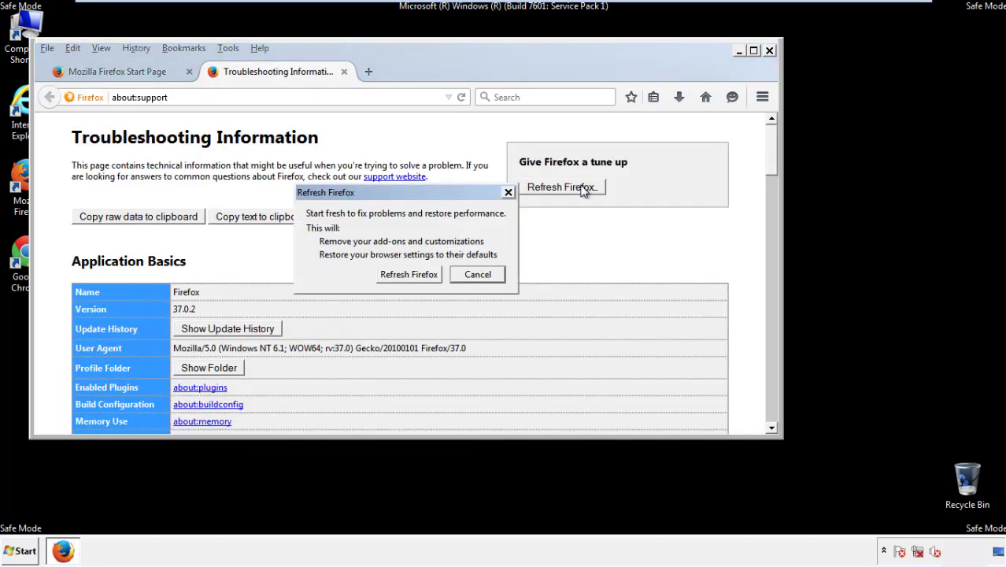
click(410, 274)
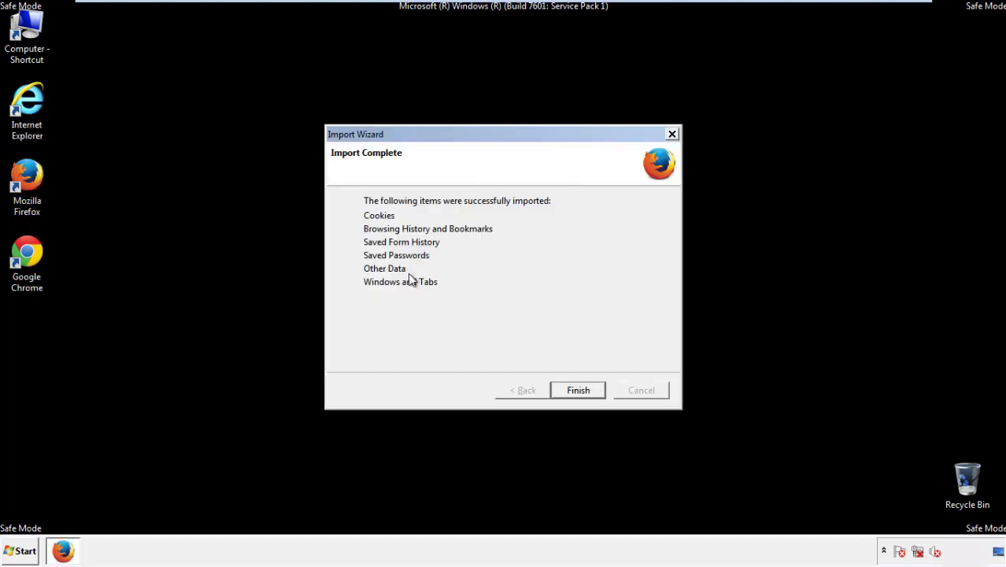
click(579, 390)
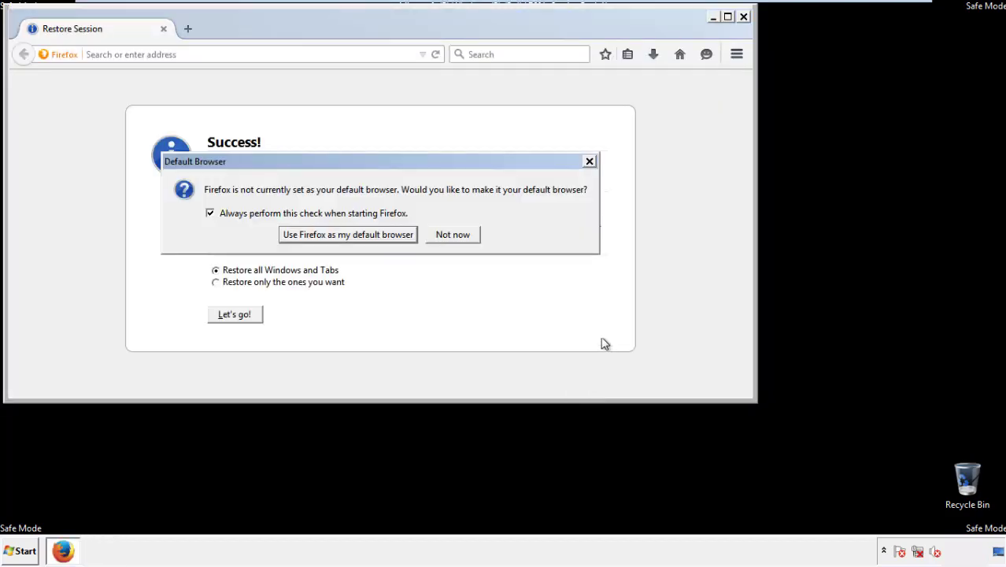
click(454, 234)
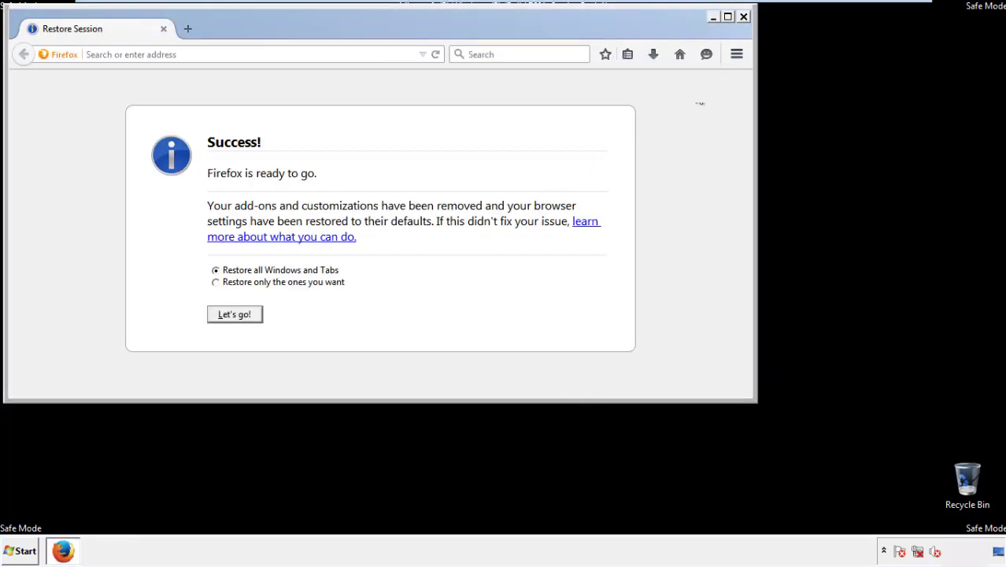
click(744, 17)
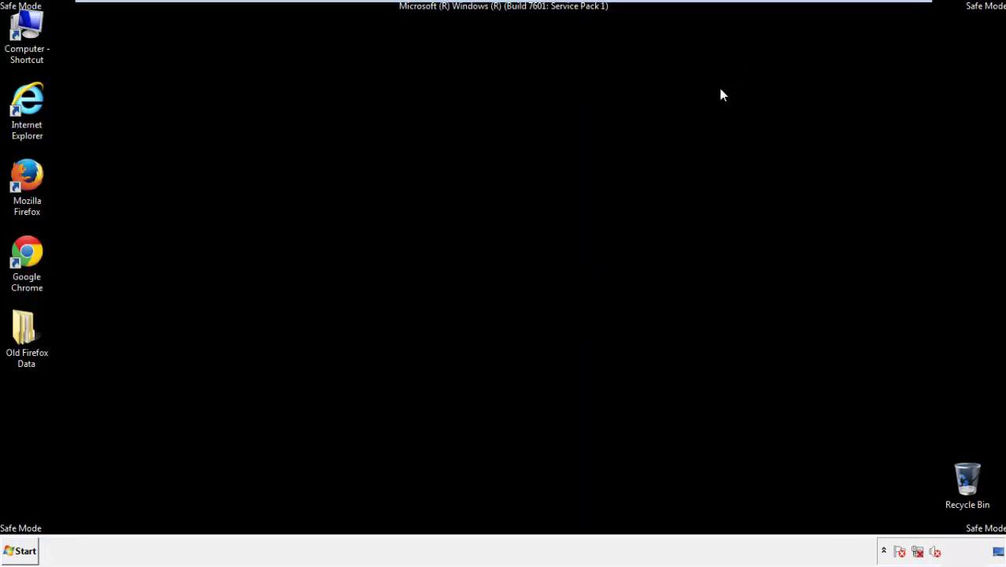
- Switch to Google Chrome and tell it not to ask again about being the default browser
click(24, 250)
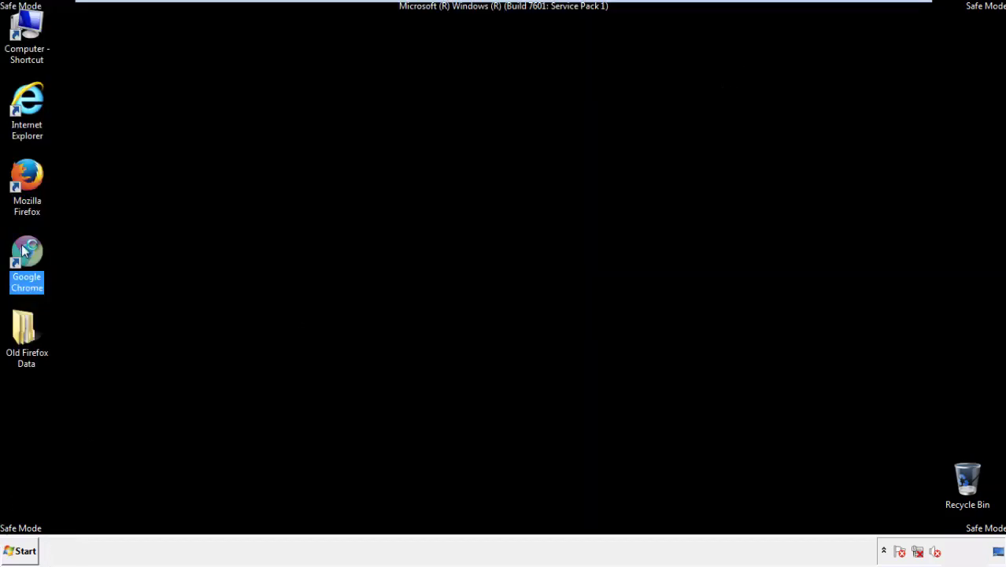
double_click(24, 250)
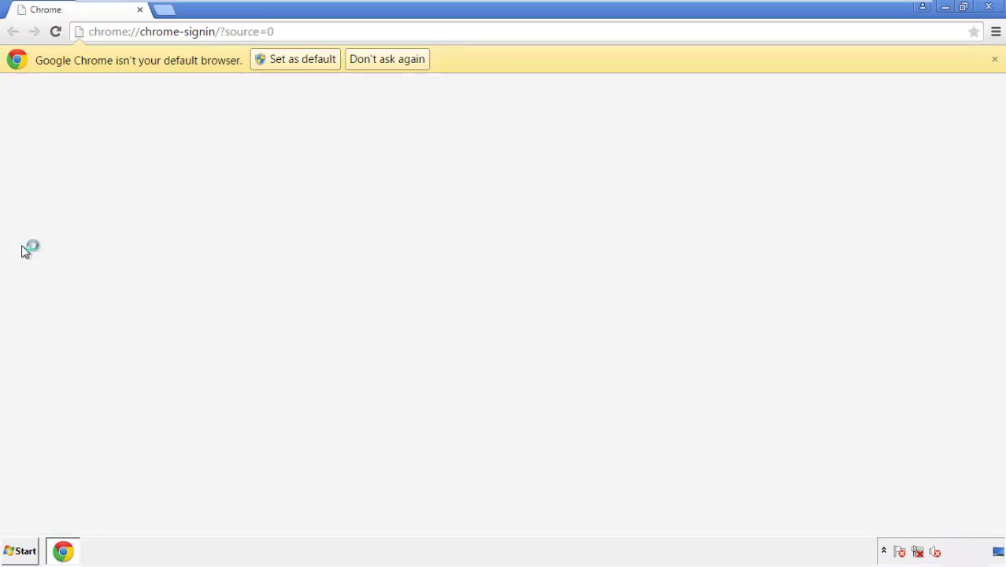
click(406, 64)
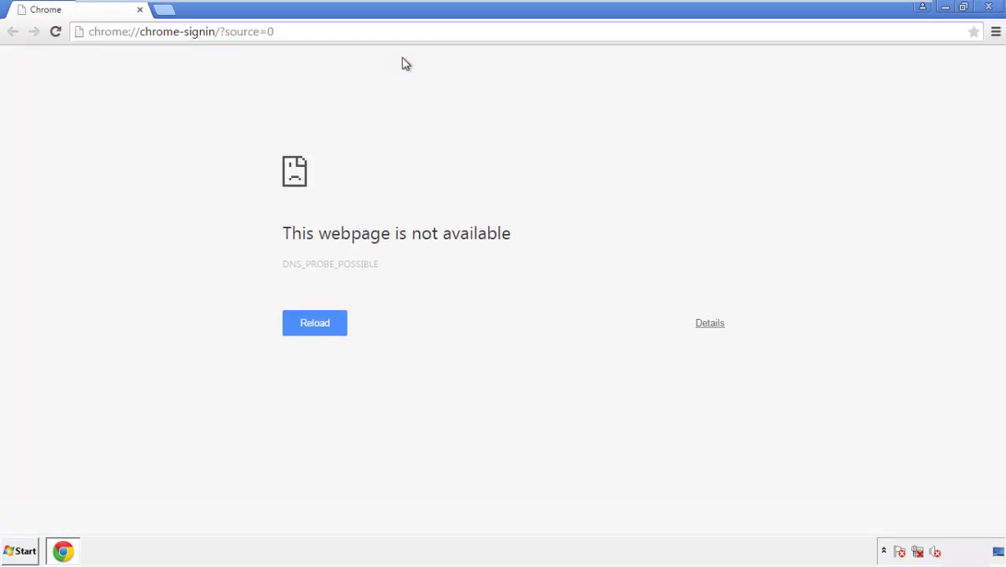
- Clear Chrome's browsing data from the beginning of time, adding Autofill form data and Hosted app data to the preselected categories
click(996, 33)
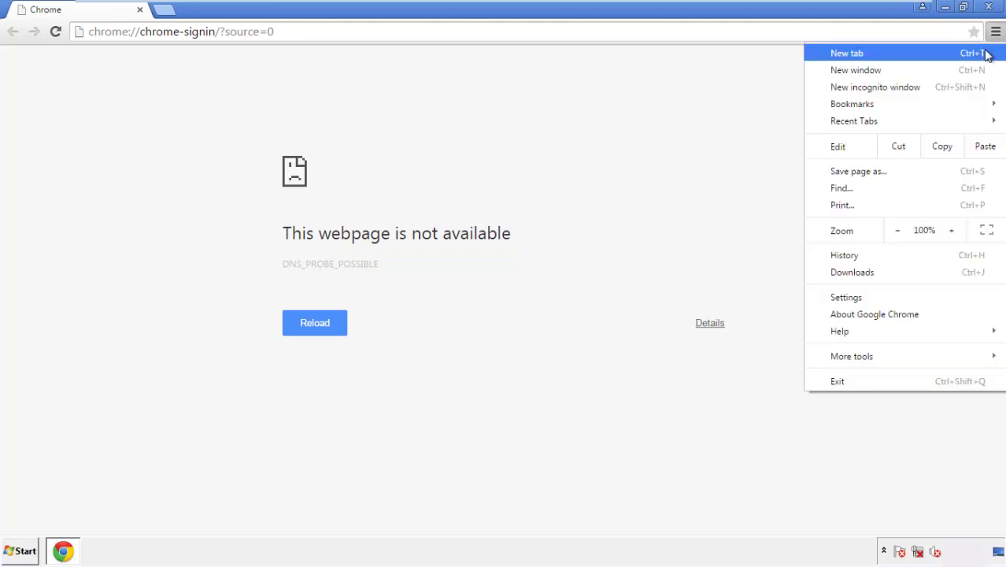
click(849, 297)
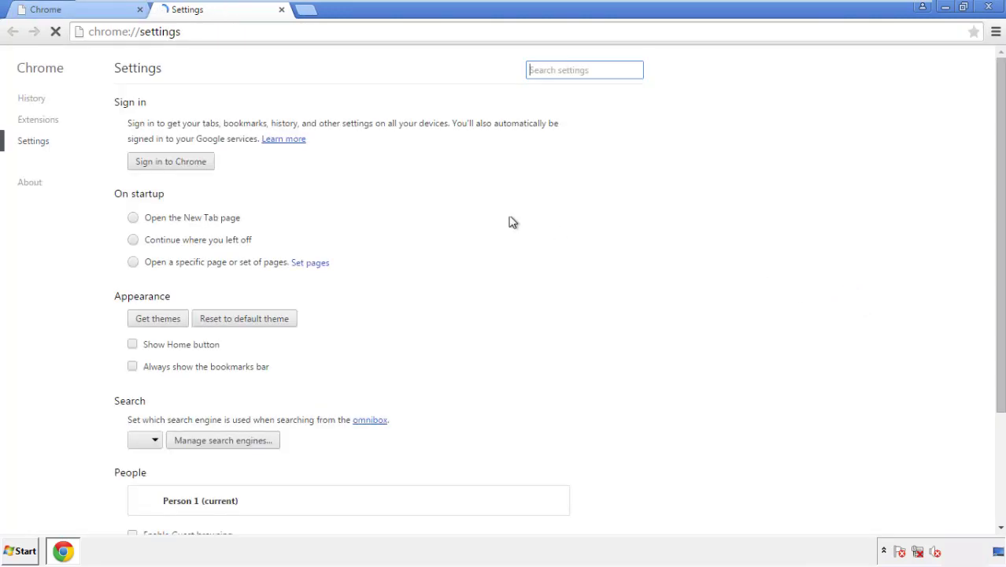
click(36, 103)
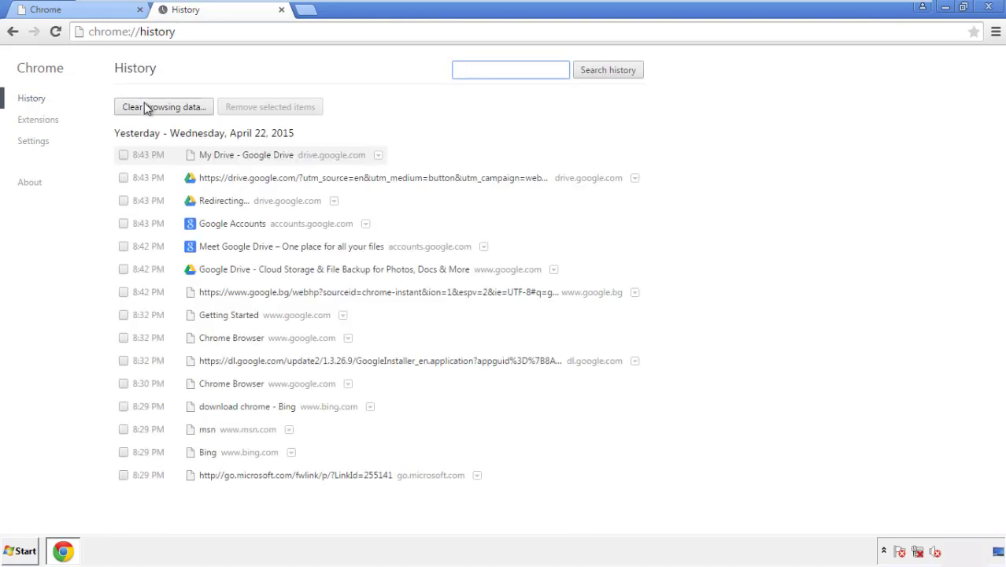
click(152, 110)
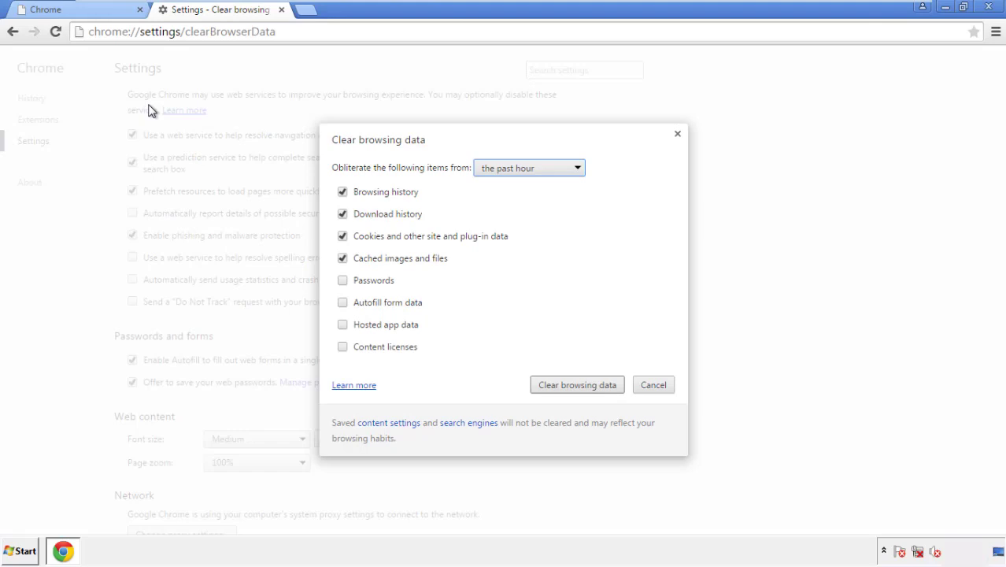
click(505, 169)
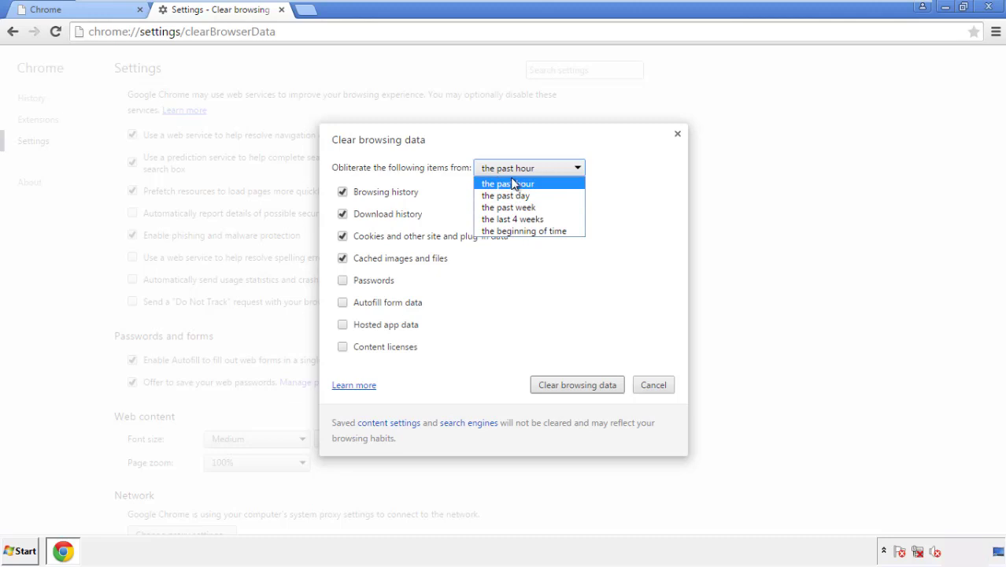
click(503, 232)
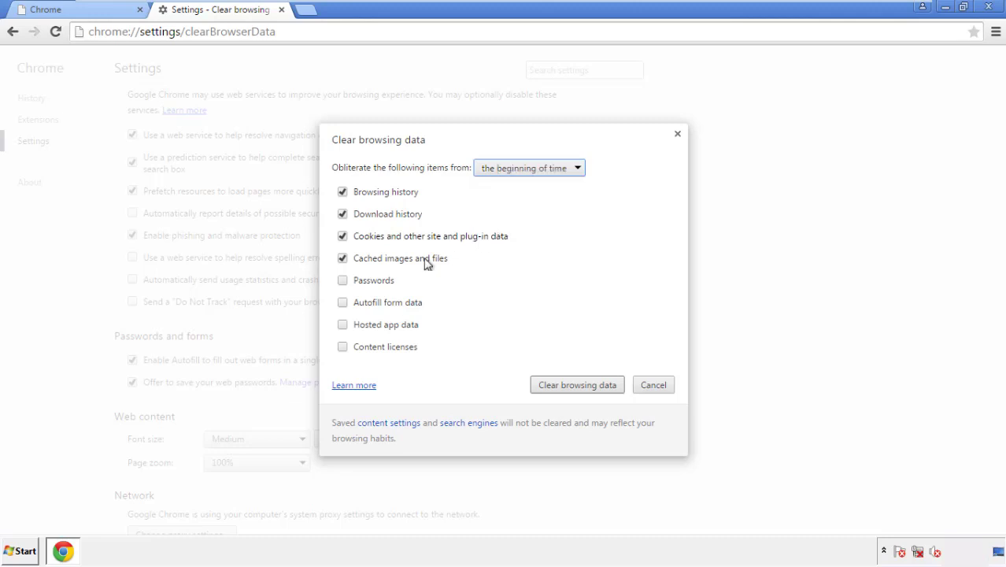
click(349, 303)
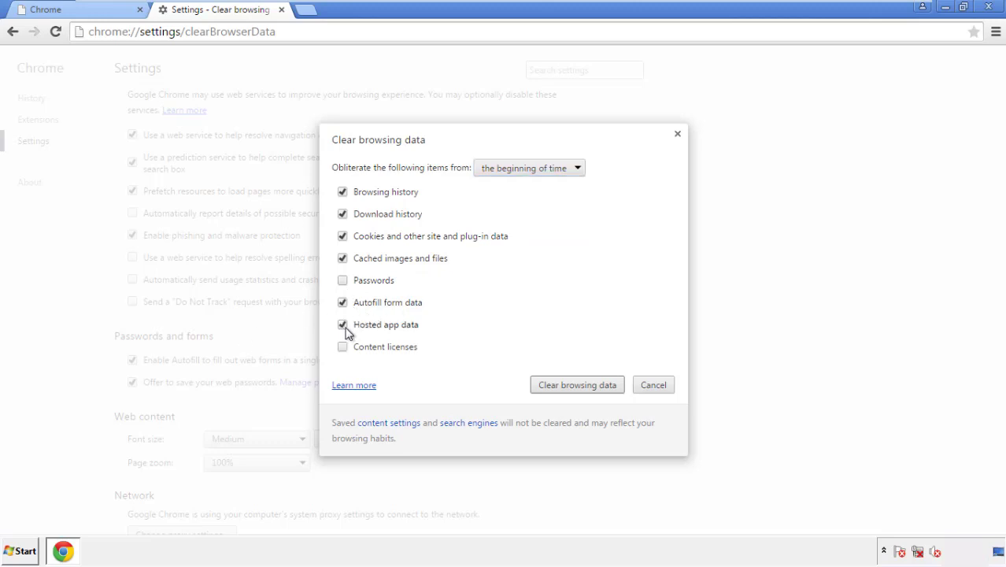
click(562, 386)
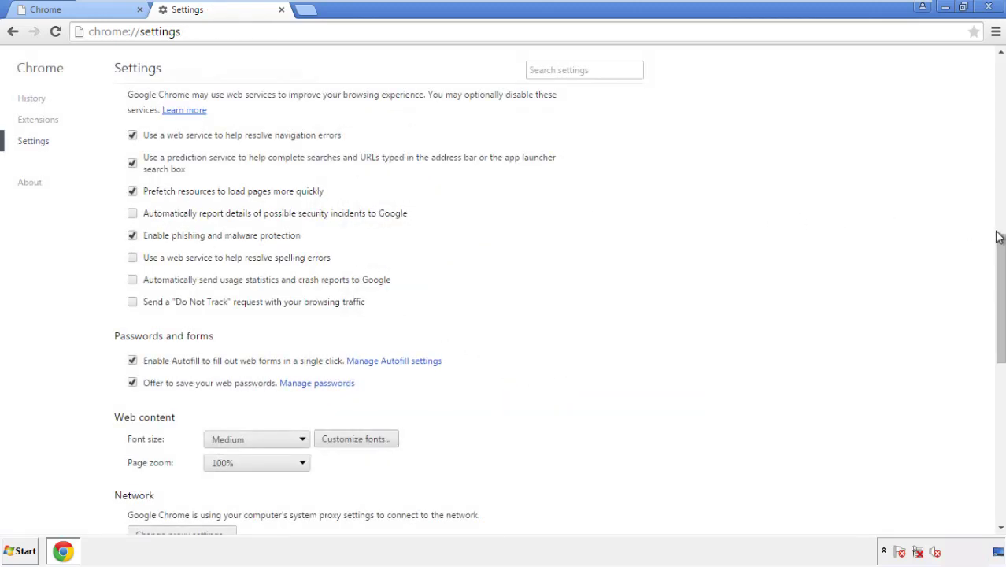
- Reset Chrome's settings to their original defaults, then close the browser
drag(999, 236, 1000, 415)
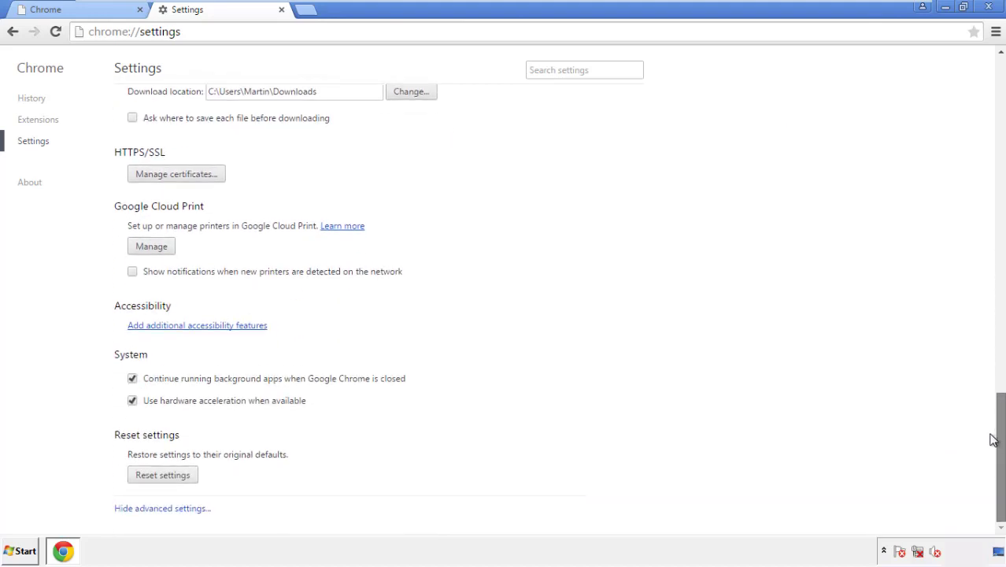
click(191, 477)
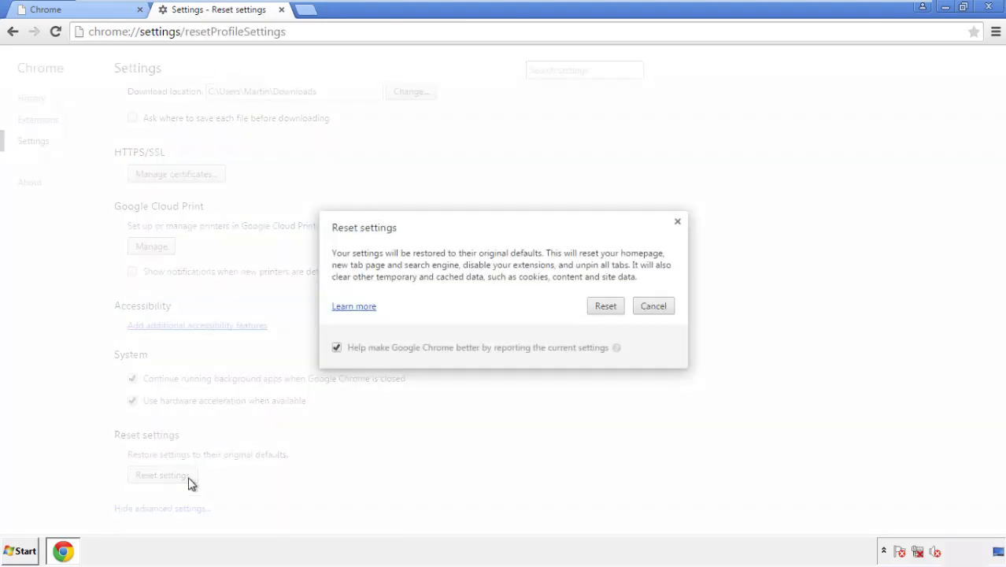
click(605, 307)
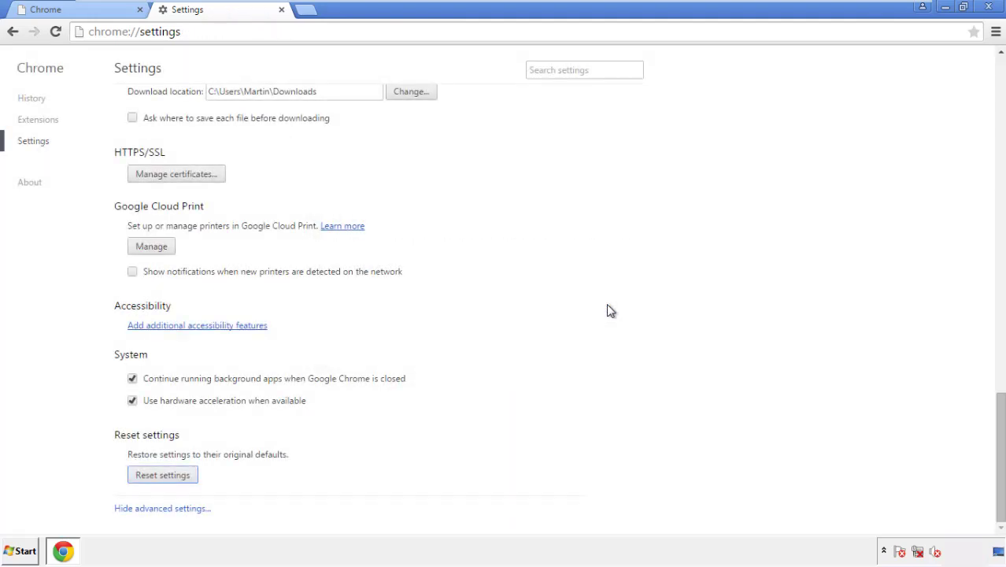
click(988, 6)
click(543, 255)
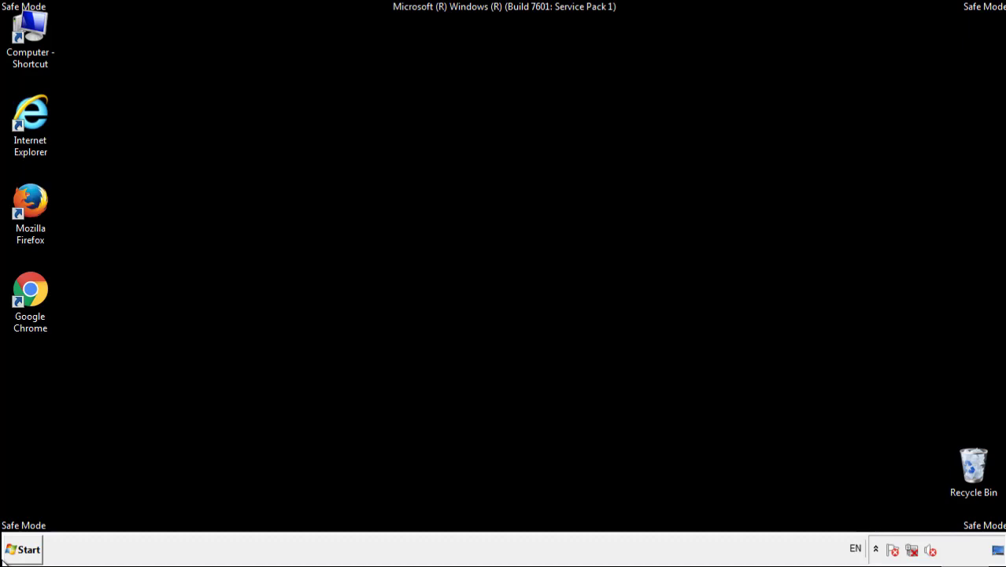
- Switch to Firefox, remove the Search Mine extension from the Add-ons Manager, and close the browser
double_click(38, 197)
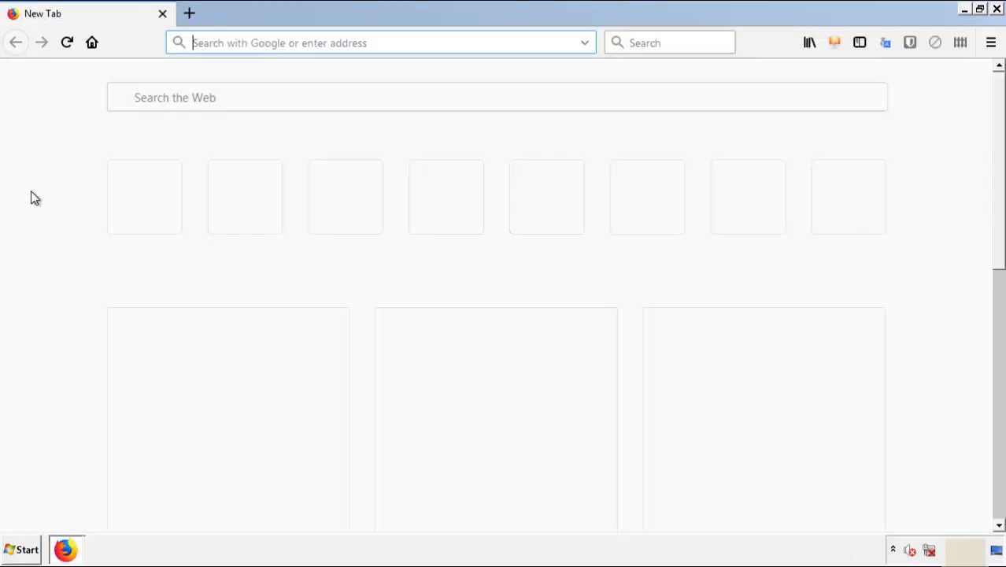
click(991, 42)
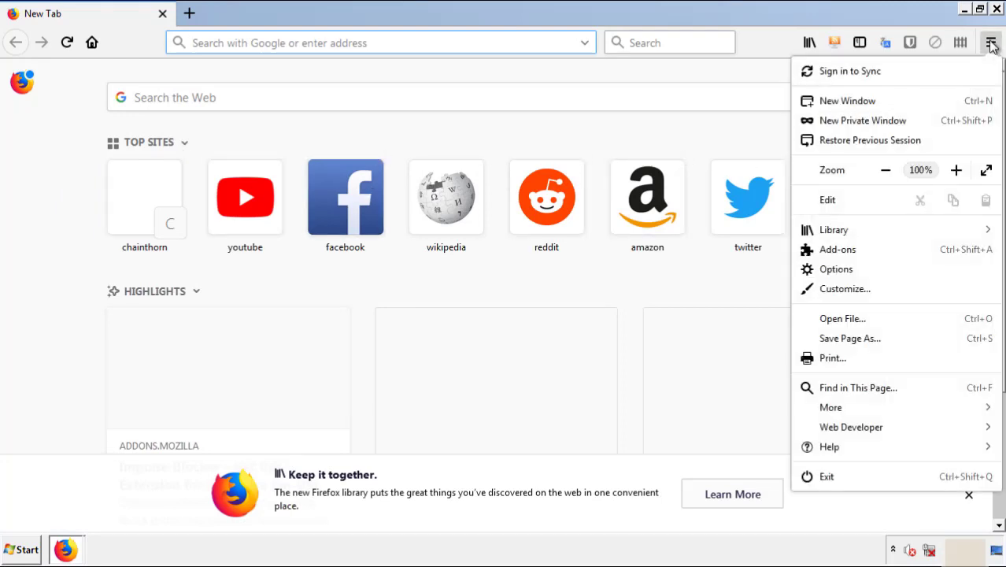
click(929, 261)
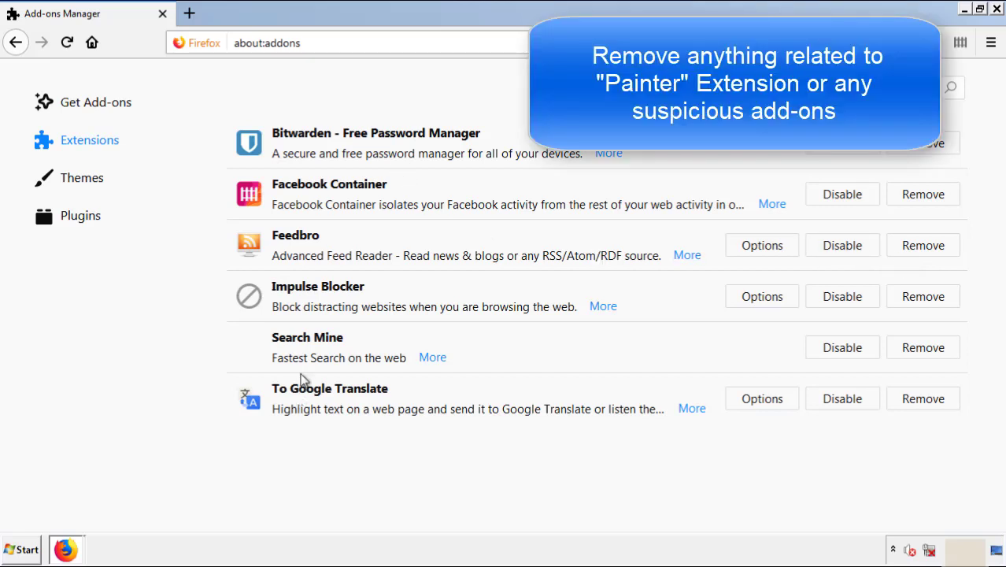
click(918, 354)
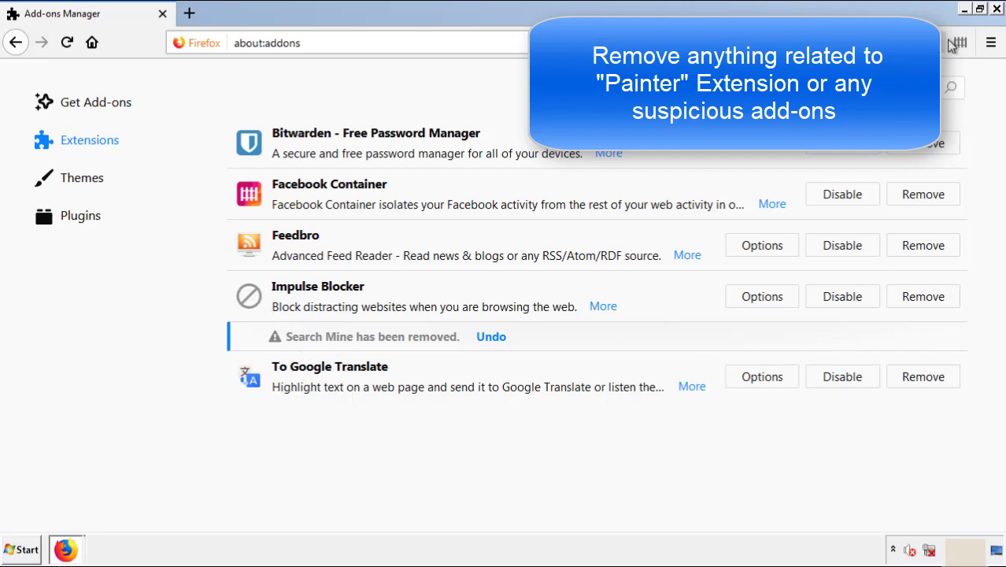
click(998, 9)
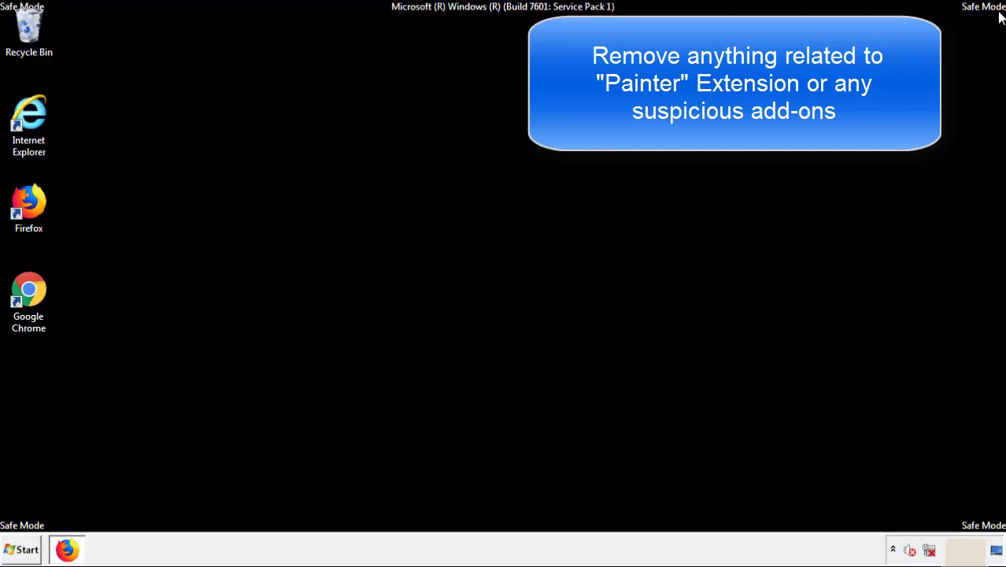
- Switch to Google Chrome, look through the installed extensions, and remove the Search Mine extension
double_click(27, 302)
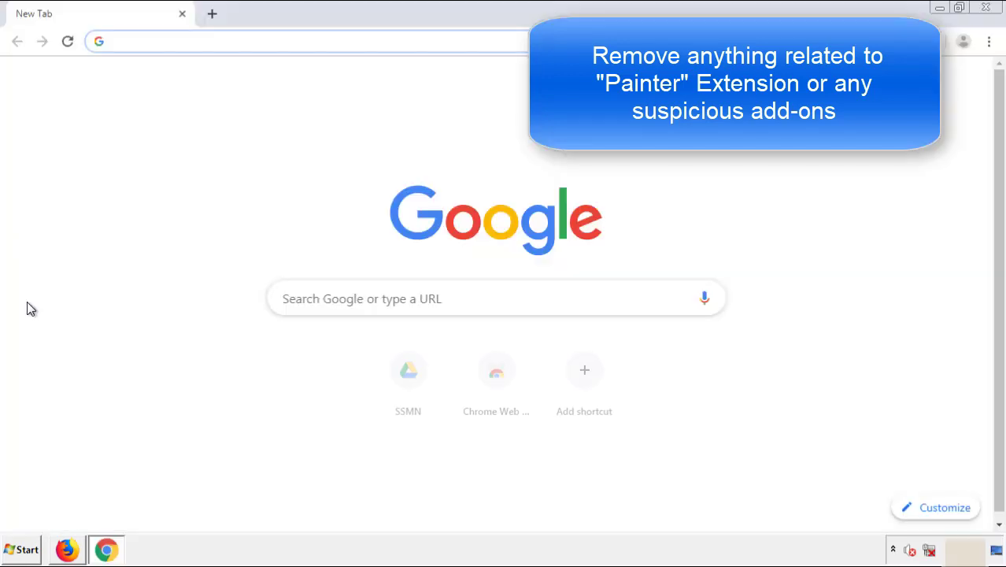
click(989, 41)
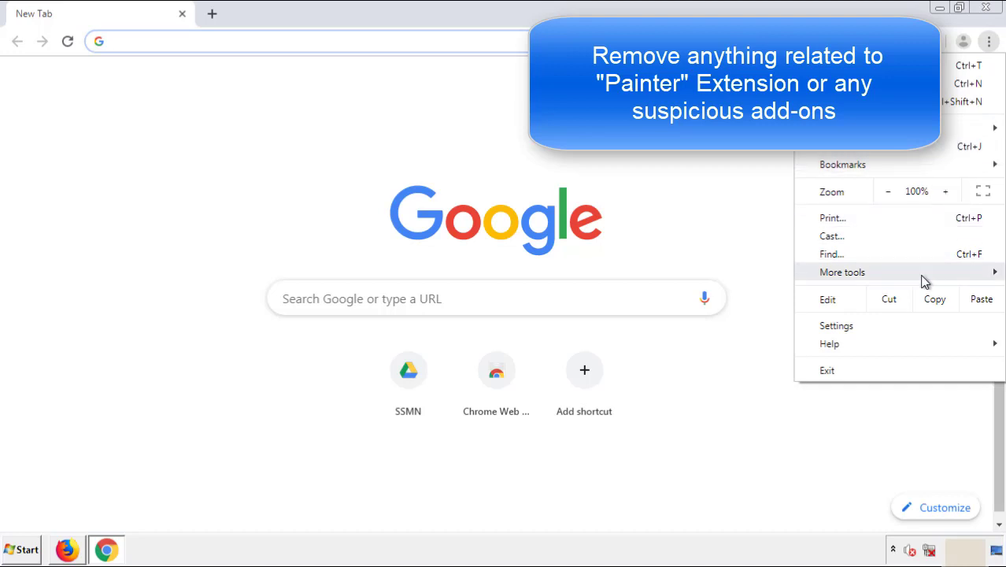
mouse_move(901, 276)
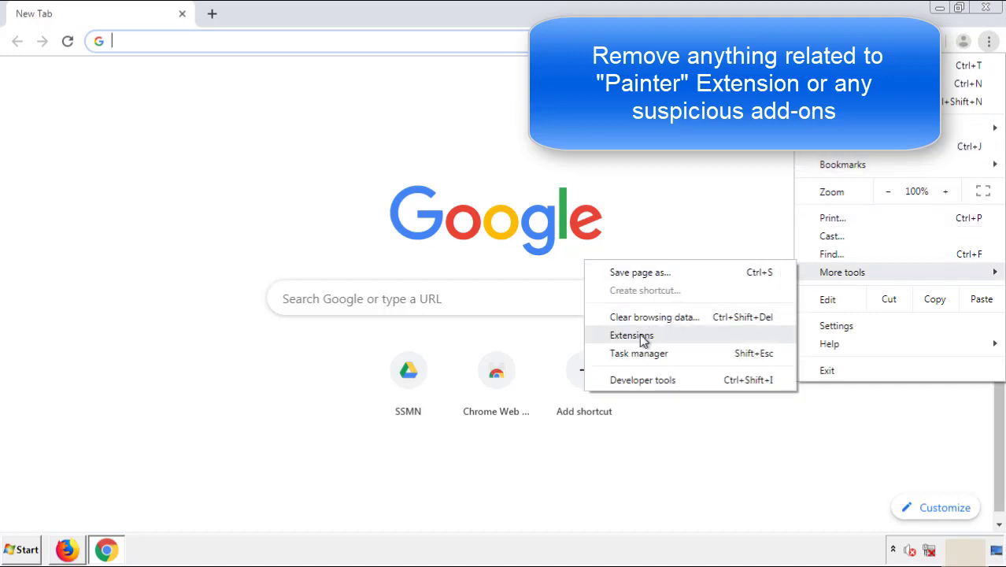
click(640, 335)
scroll(285, 258, down, 10)
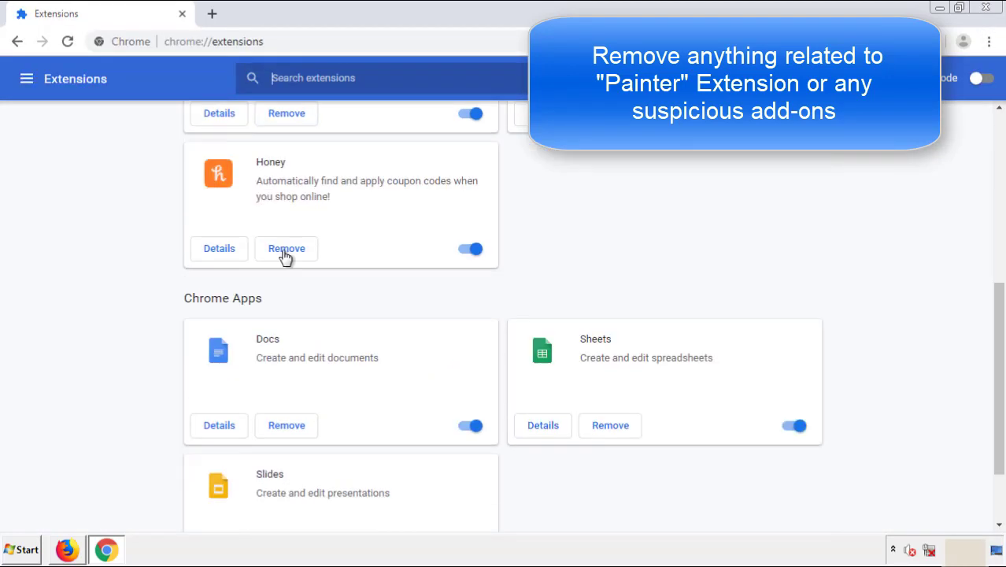
scroll(382, 288, up, 10)
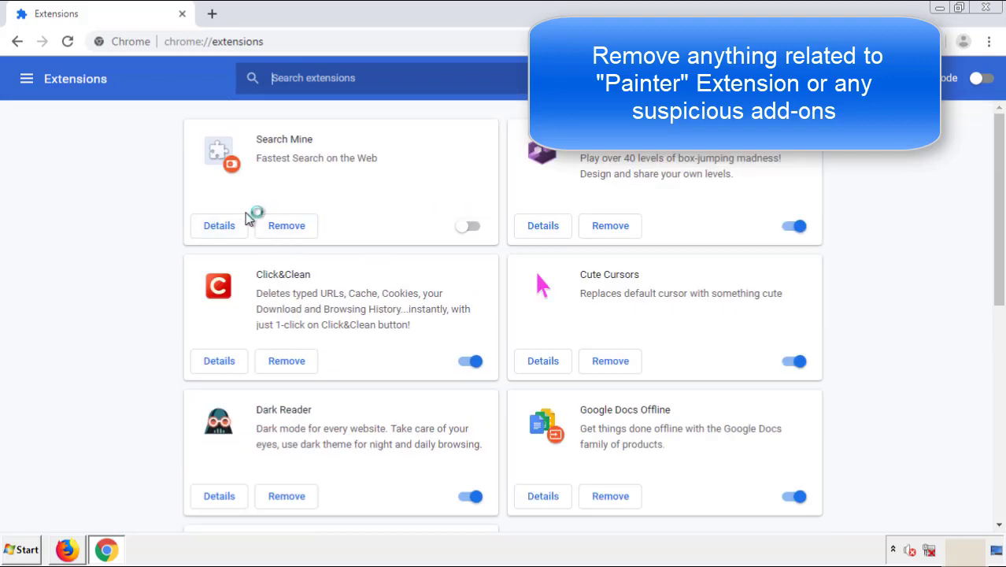
click(285, 228)
key(Return)
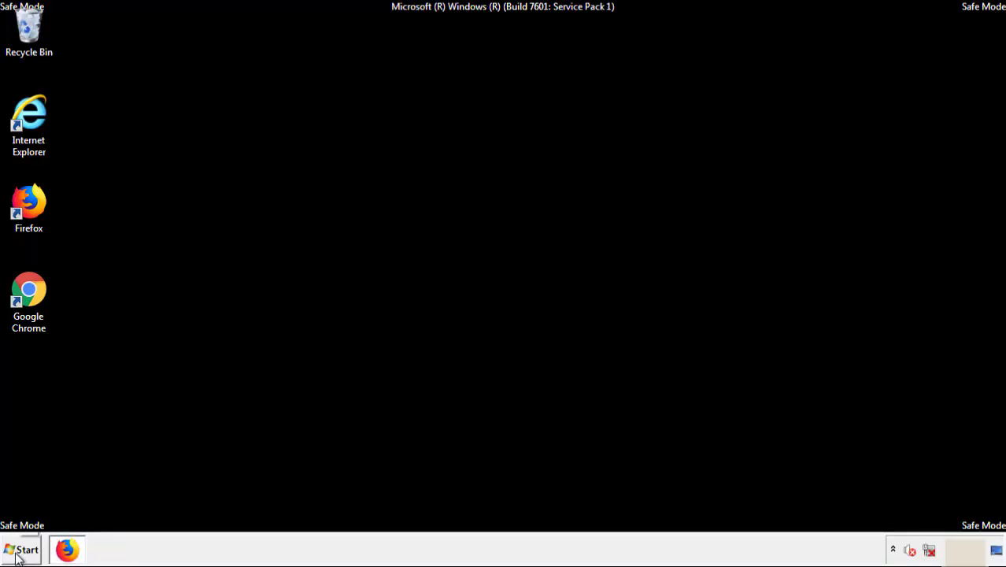
- Open the Windows shutdown options that include Restart
click(30, 550)
mouse_move(273, 518)
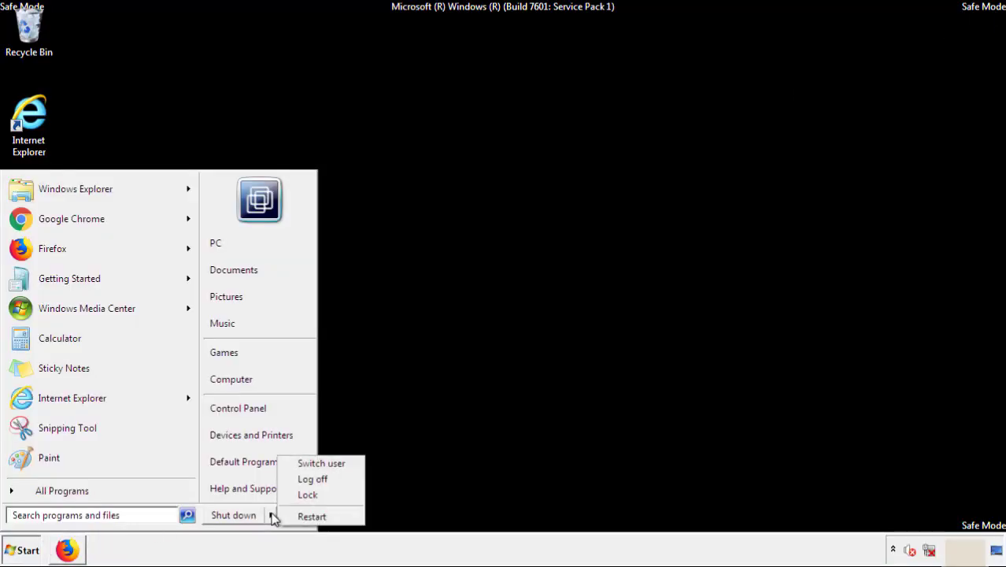